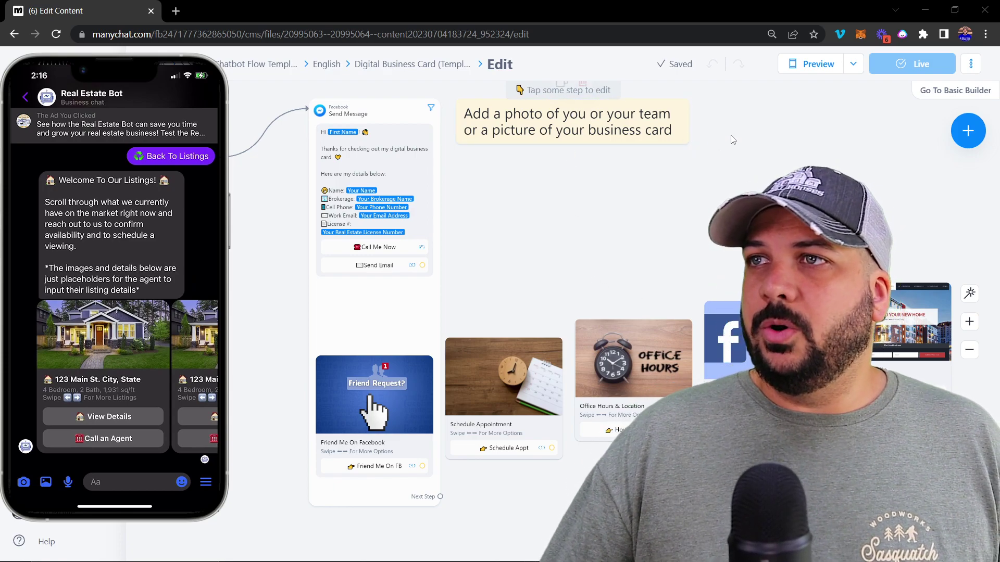
- Send the Digital Business Card flow preview to Facebook Messenger and close the in-app preview panel
{"action": "left_click", "coordinate": [817, 65]}
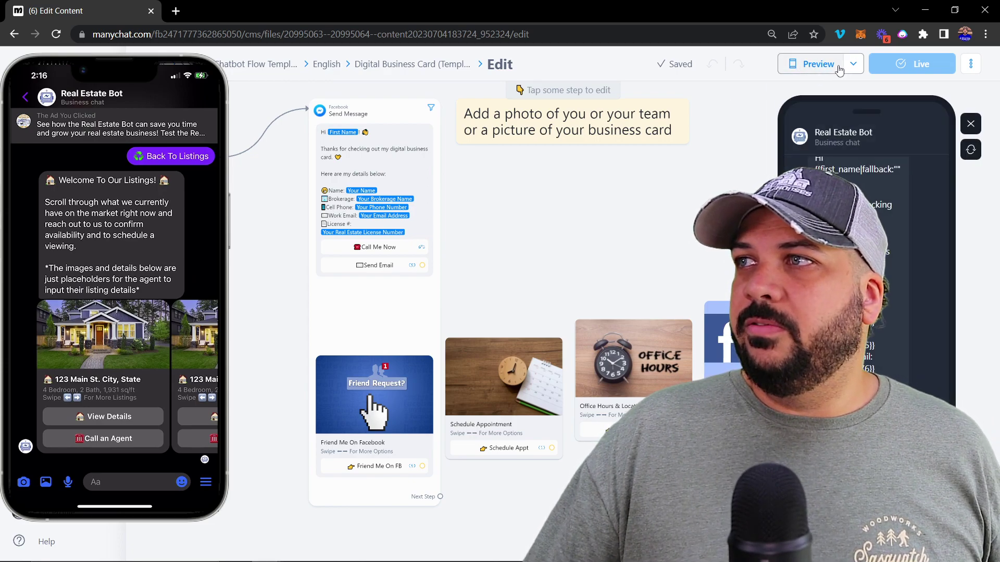
{"action": "left_click", "coordinate": [853, 64]}
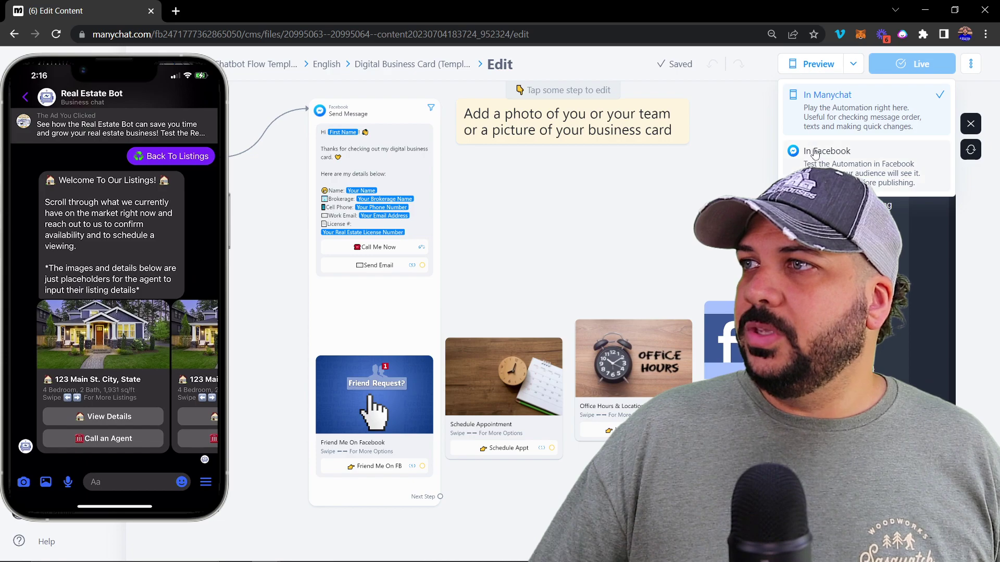
{"action": "left_click", "coordinate": [748, 150]}
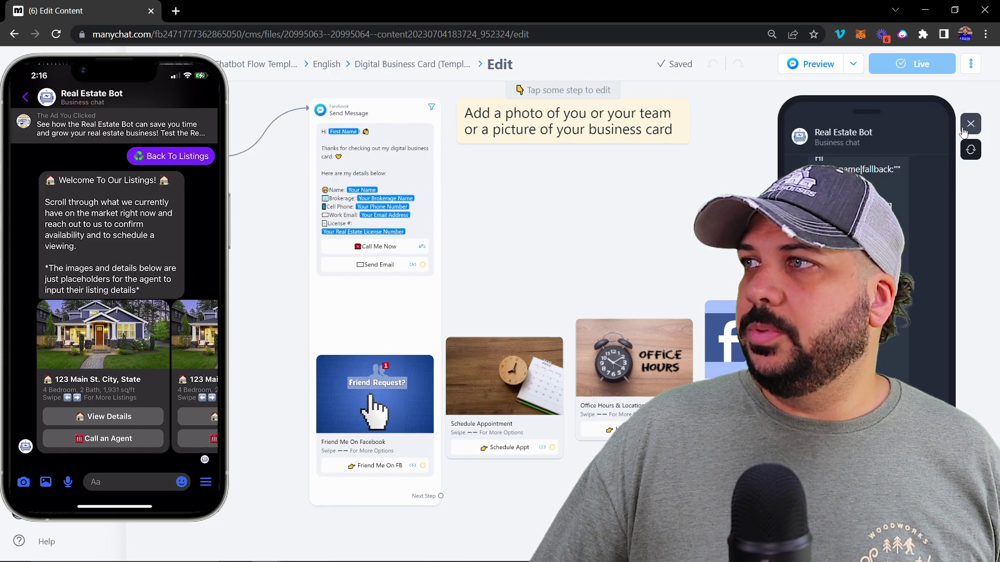
{"action": "left_click", "coordinate": [806, 63]}
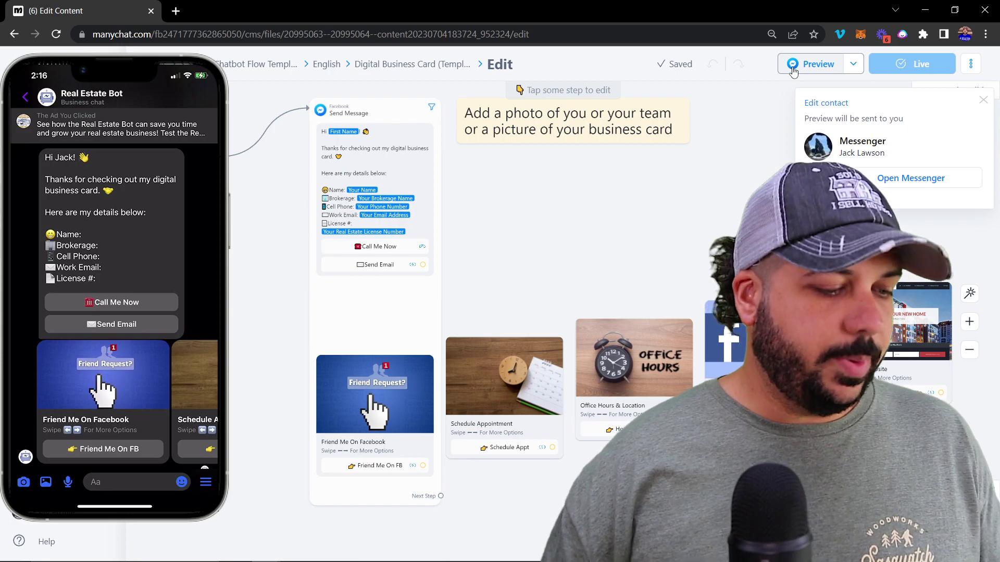
- Close the Edit contact / Open Messenger popover over the flow canvas
{"action": "left_click", "coordinate": [793, 71]}
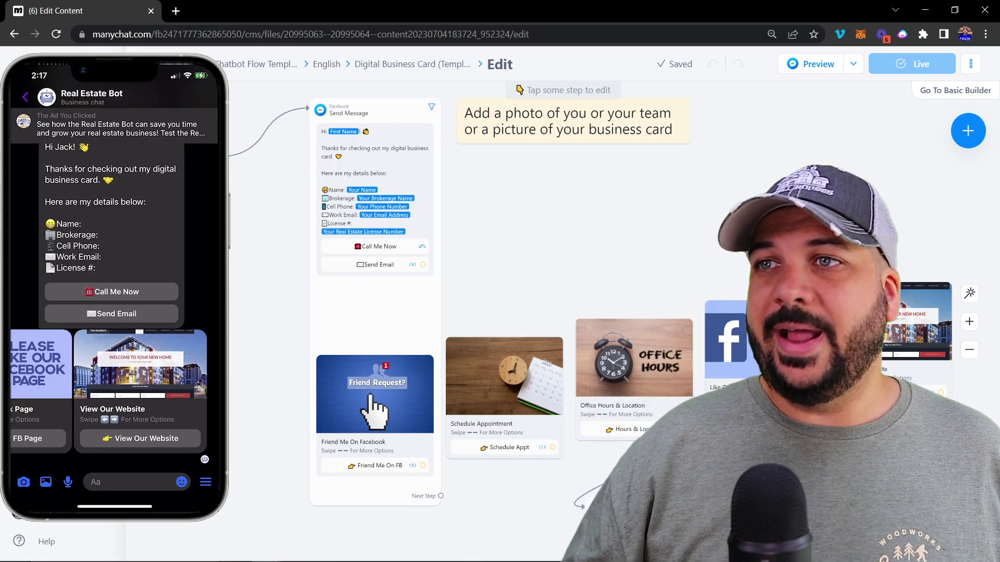
- Open the first Send Message node and begin editing its contact-details text block
{"action": "left_click_drag", "start_coordinate": [531, 239], "coordinate": [592, 251]}
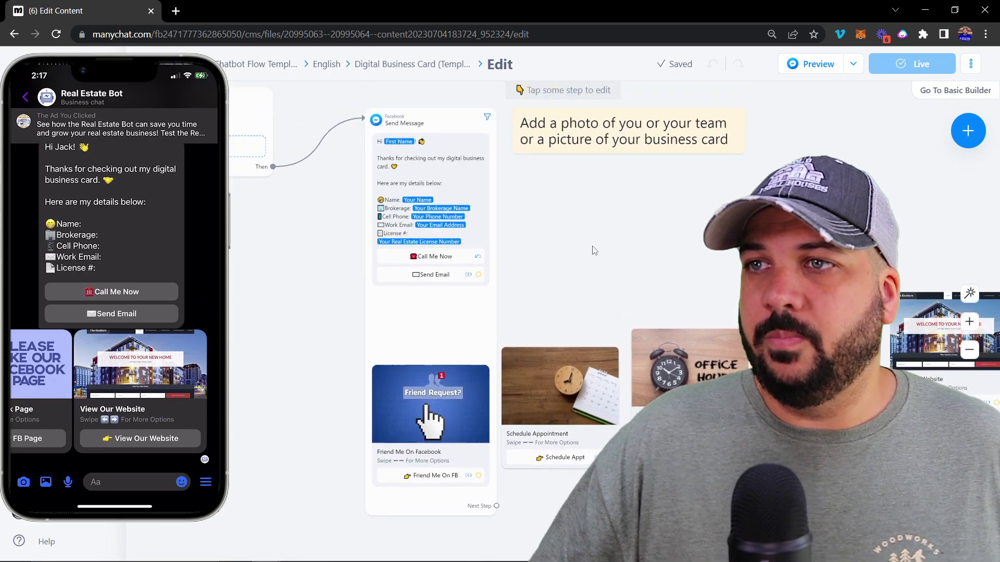
{"action": "left_click", "coordinate": [458, 211]}
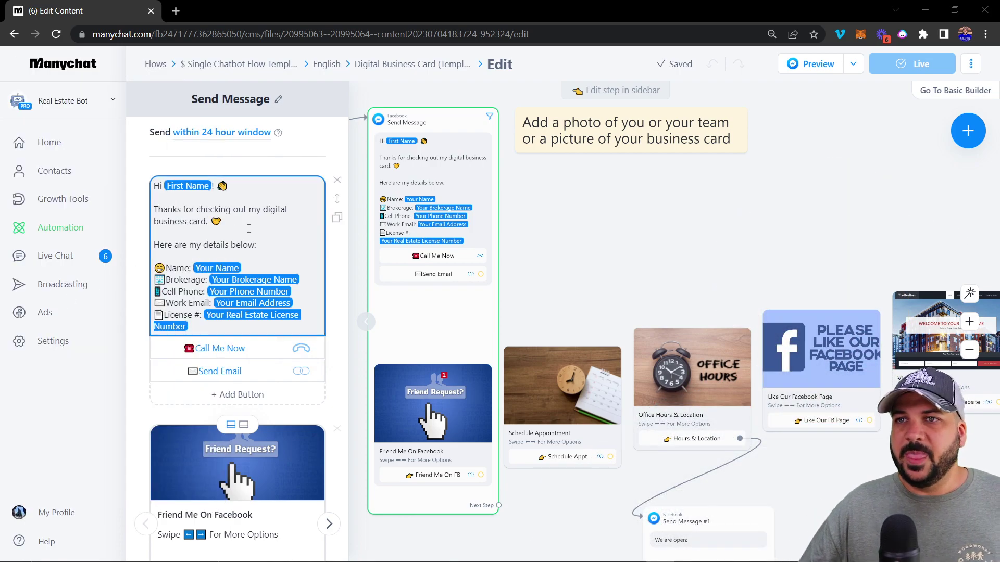
{"action": "mouse_move", "coordinate": [236, 256]}
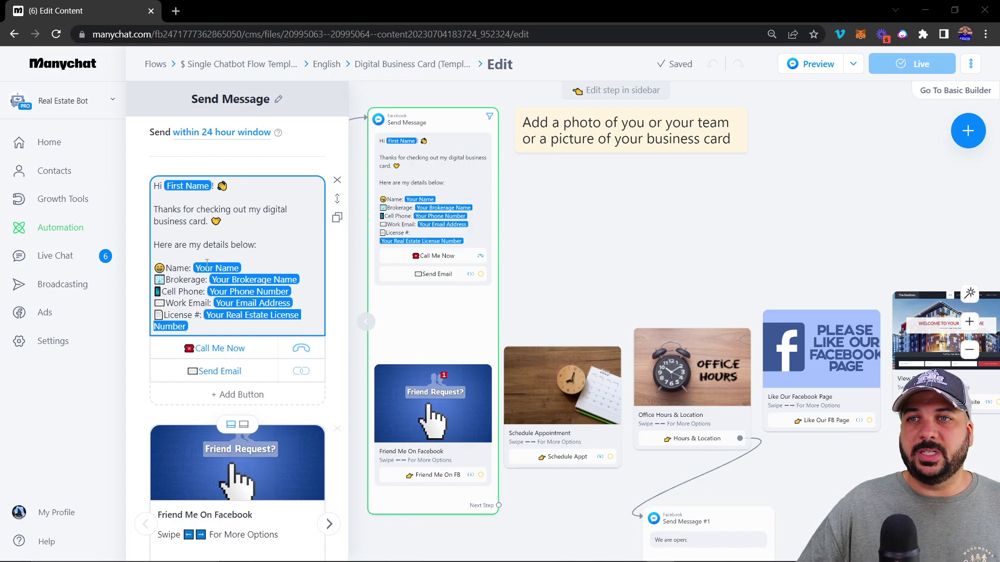
{"action": "left_click", "coordinate": [264, 261]}
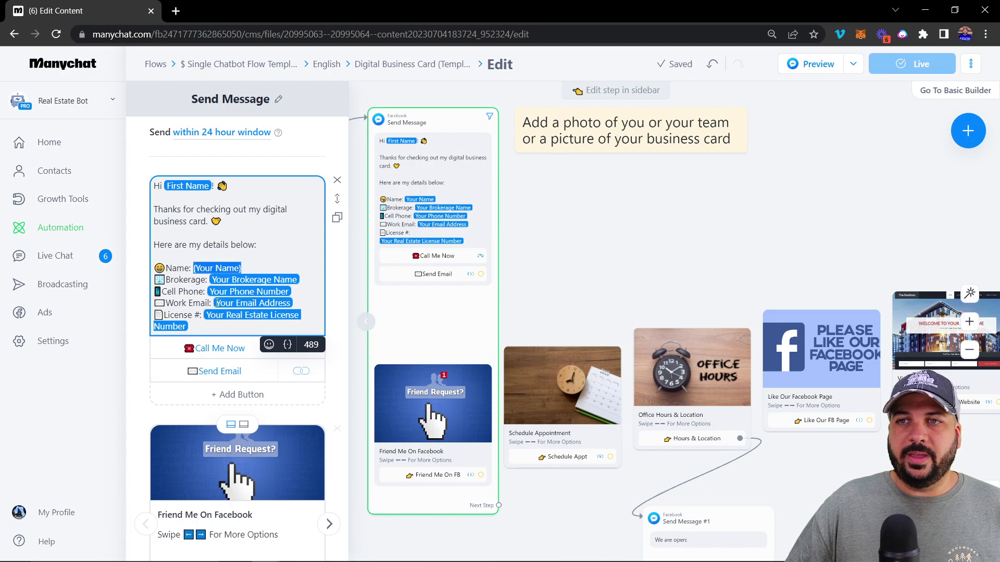
{"action": "left_click", "coordinate": [222, 352]}
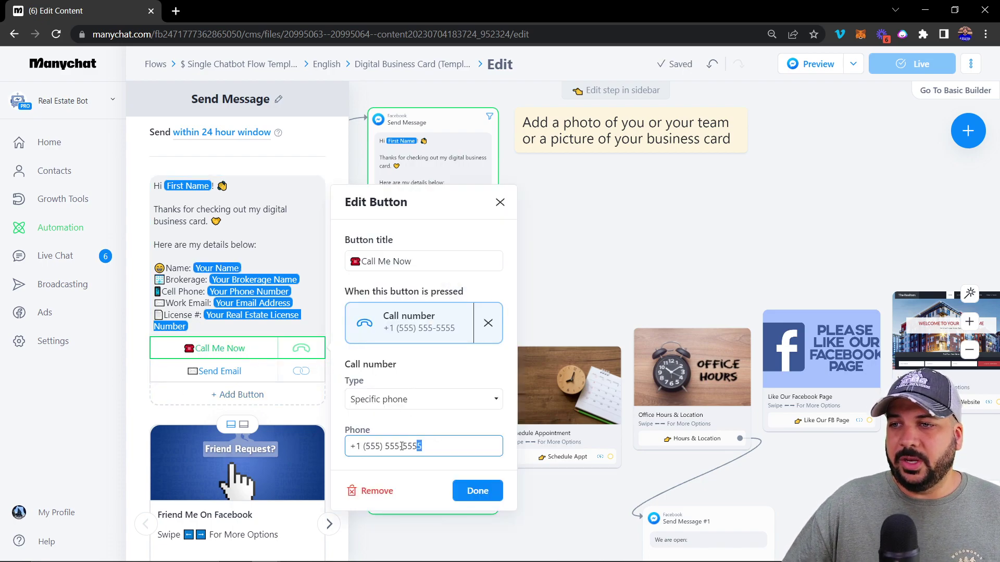
{"action": "left_click_drag", "start_coordinate": [426, 445], "coordinate": [361, 447]}
{"action": "left_click", "coordinate": [477, 491]}
{"action": "left_click", "coordinate": [220, 369]}
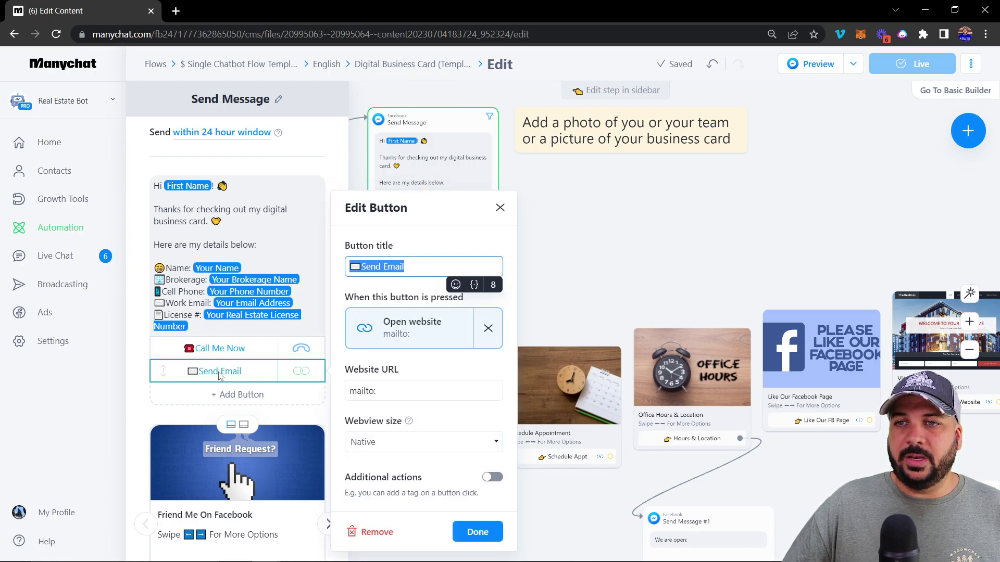
{"action": "left_click", "coordinate": [394, 391]}
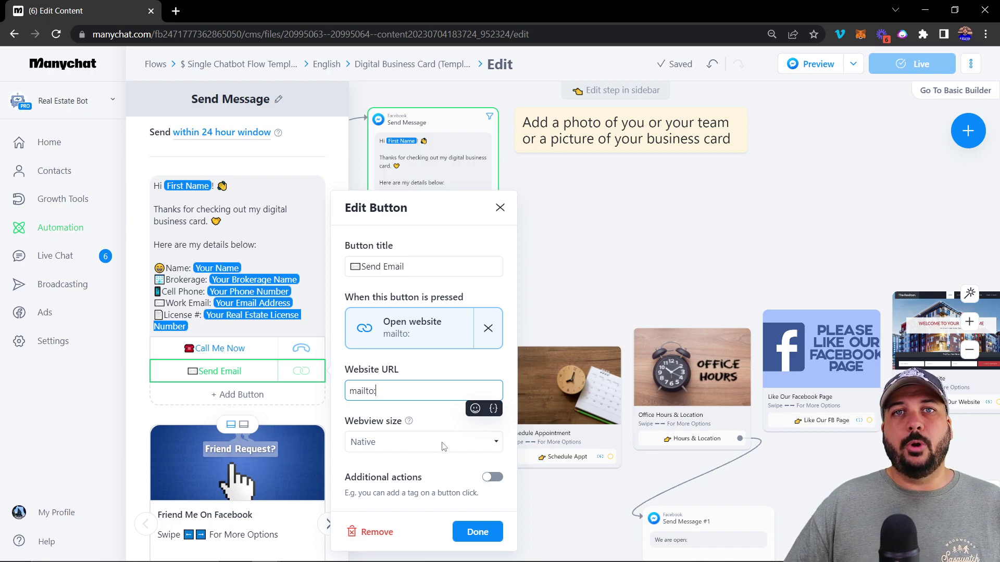
{"action": "left_click", "coordinate": [462, 533]}
{"action": "left_click", "coordinate": [250, 396]}
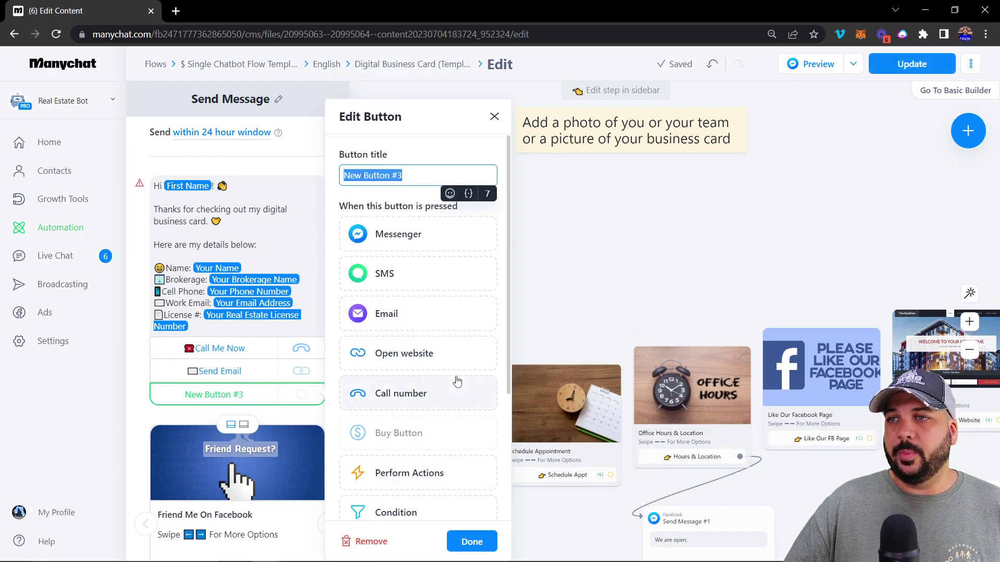
{"action": "scroll", "coordinate": [402, 330], "scroll_direction": "down", "scroll_amount": 3}
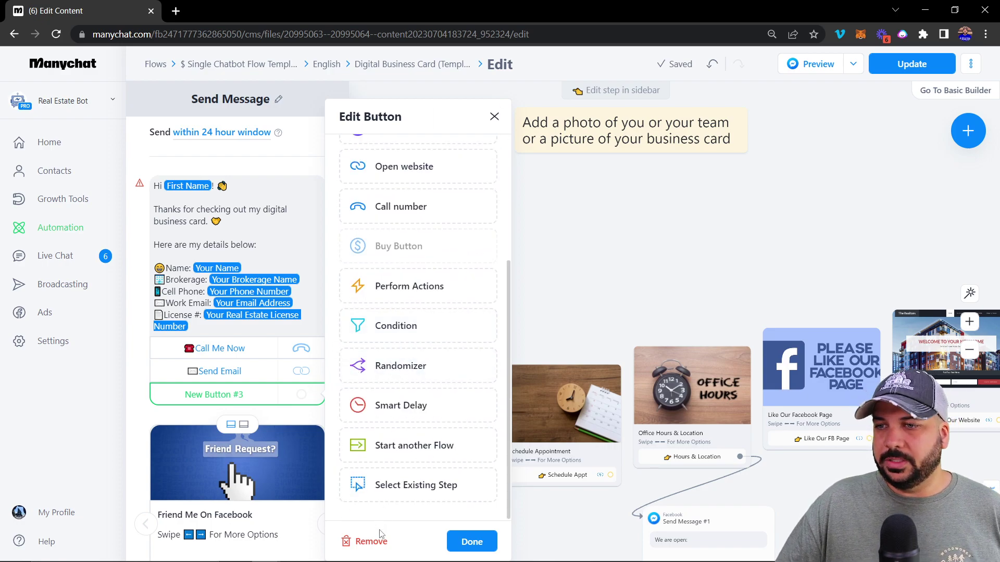
{"action": "left_click", "coordinate": [371, 541]}
{"action": "scroll", "coordinate": [133, 357], "scroll_direction": "down", "scroll_amount": 1}
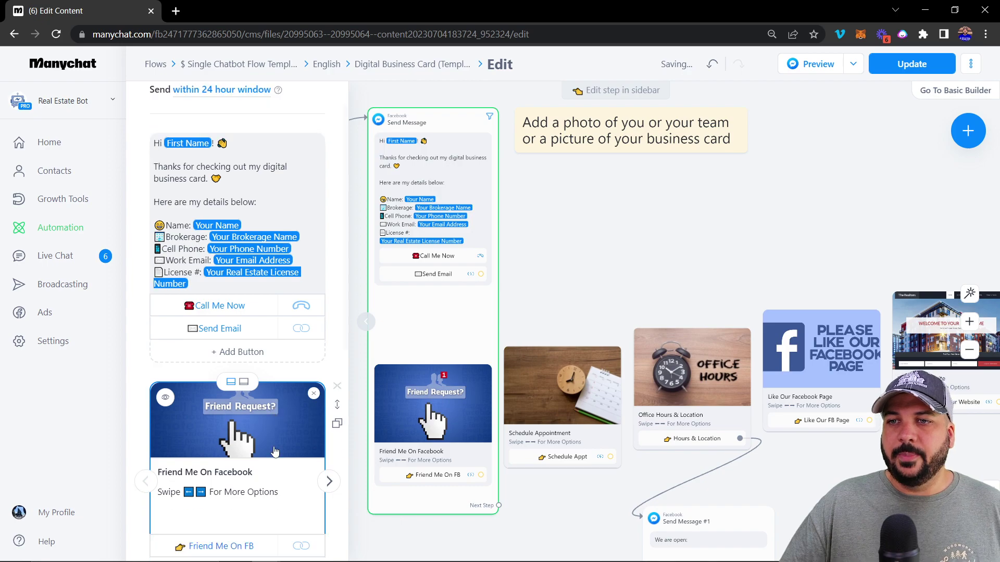
{"action": "scroll", "coordinate": [134, 357], "scroll_direction": "down", "scroll_amount": 3}
{"action": "scroll", "coordinate": [225, 373], "scroll_direction": "down", "scroll_amount": 3}
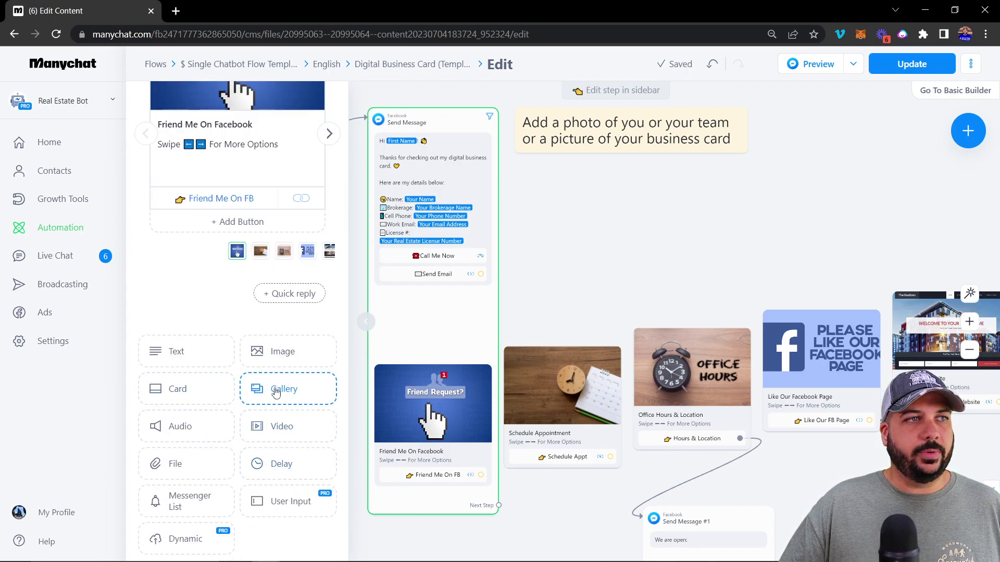
{"action": "scroll", "coordinate": [261, 393], "scroll_direction": "up", "scroll_amount": 6}
{"action": "scroll", "coordinate": [213, 321], "scroll_direction": "down", "scroll_amount": 3}
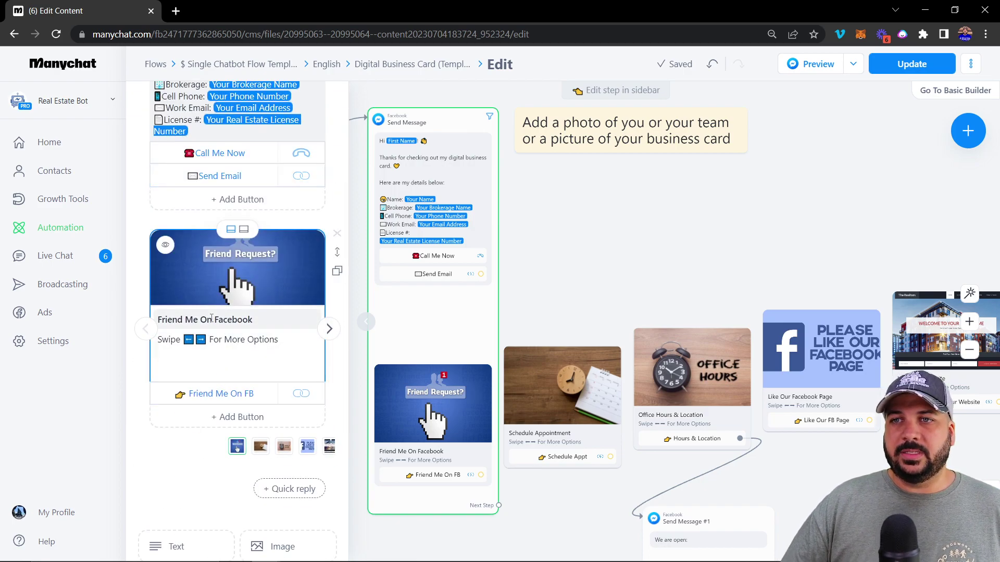
{"action": "mouse_move", "coordinate": [221, 199]}
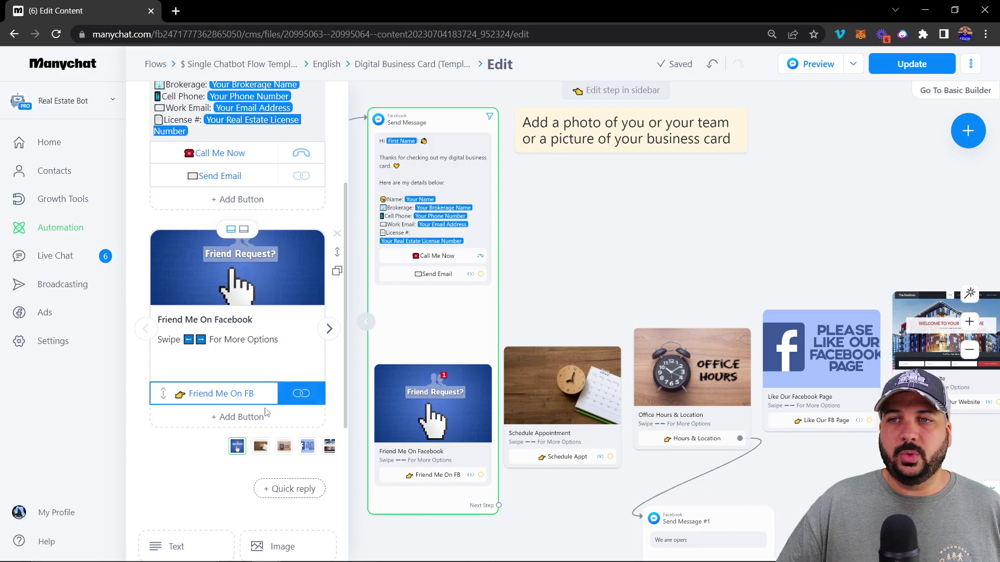
{"action": "left_click", "coordinate": [232, 395]}
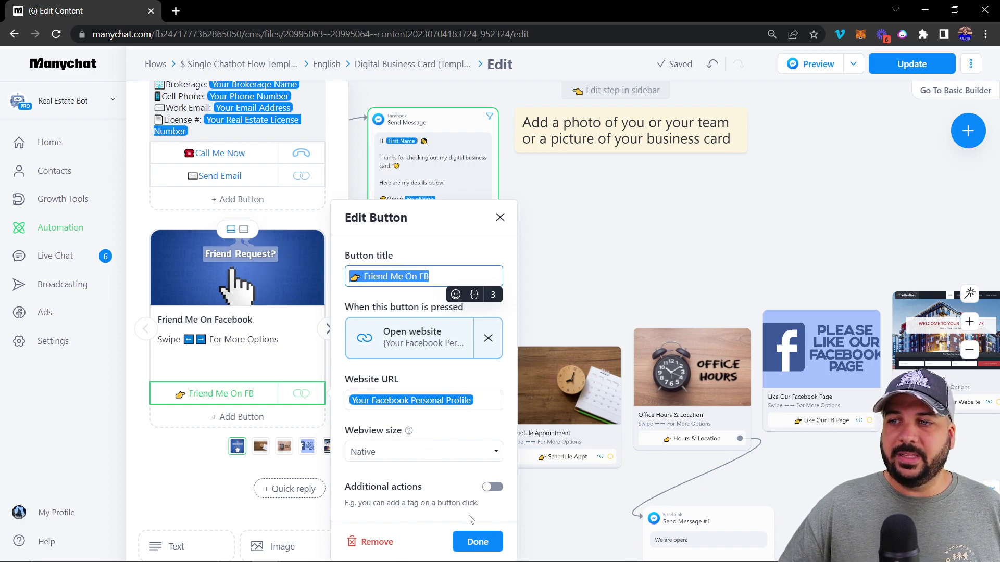
{"action": "left_click", "coordinate": [325, 329]}
{"action": "mouse_move", "coordinate": [236, 267]}
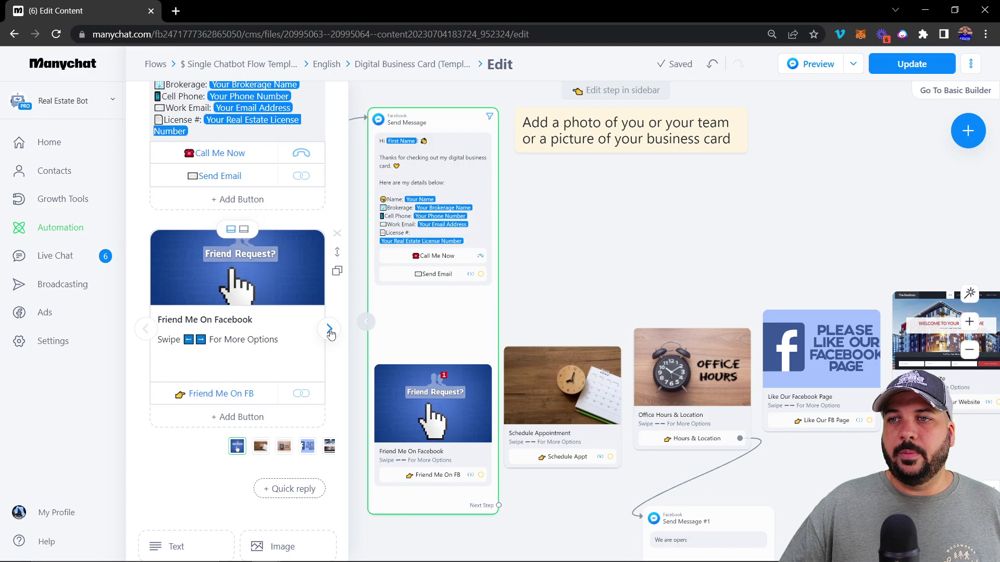
{"action": "left_click", "coordinate": [328, 329]}
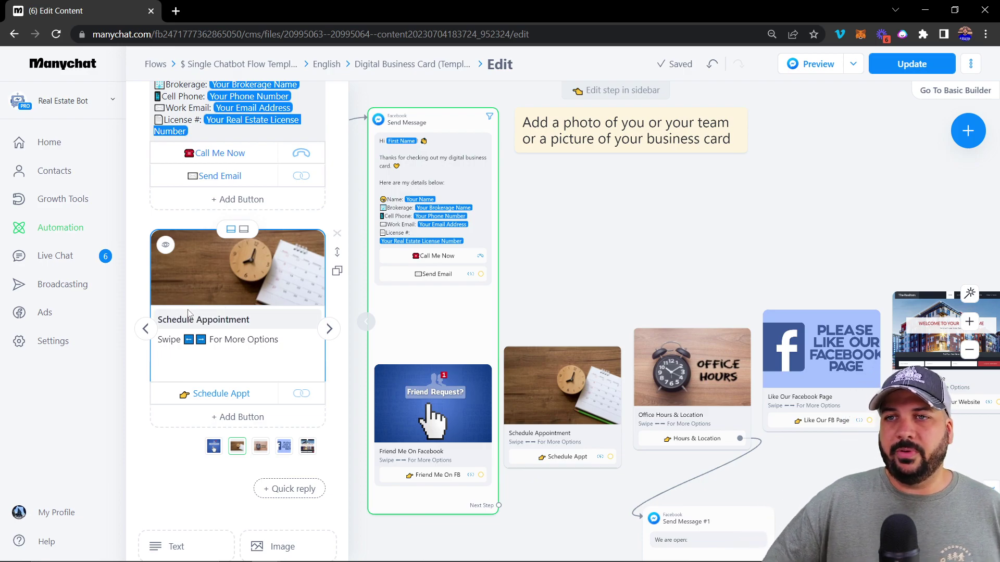
{"action": "left_click", "coordinate": [216, 398]}
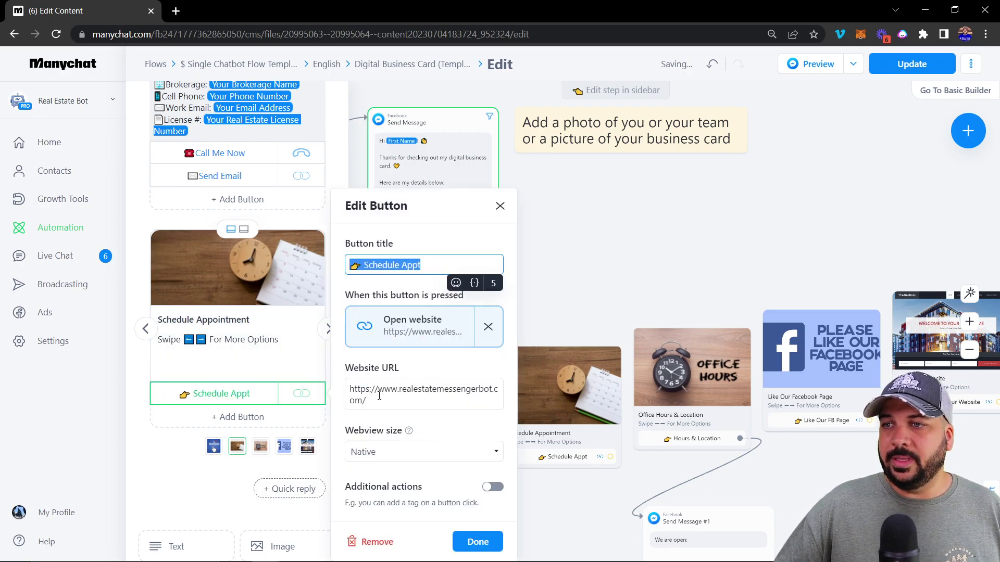
{"action": "left_click", "coordinate": [500, 205]}
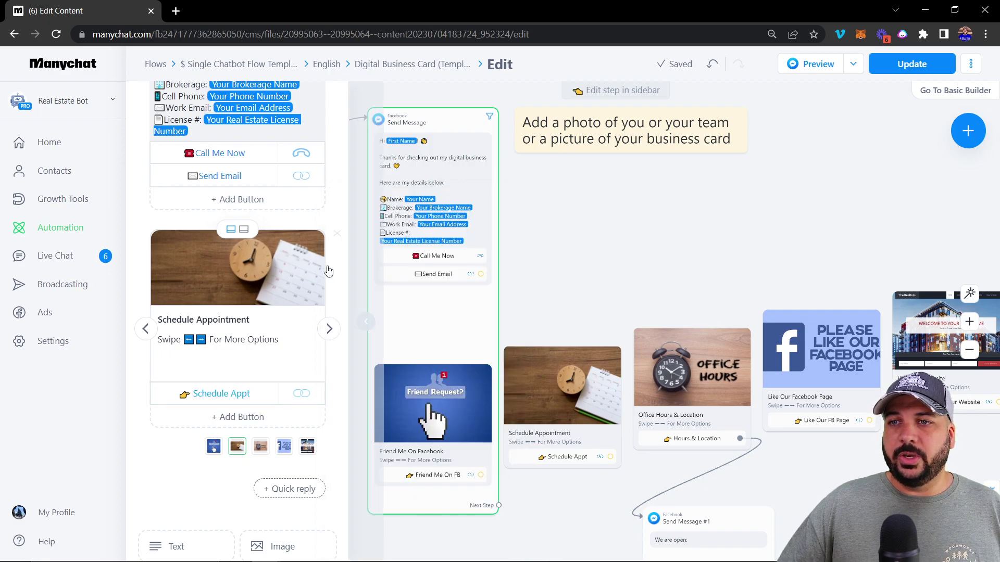
{"action": "left_click", "coordinate": [329, 328]}
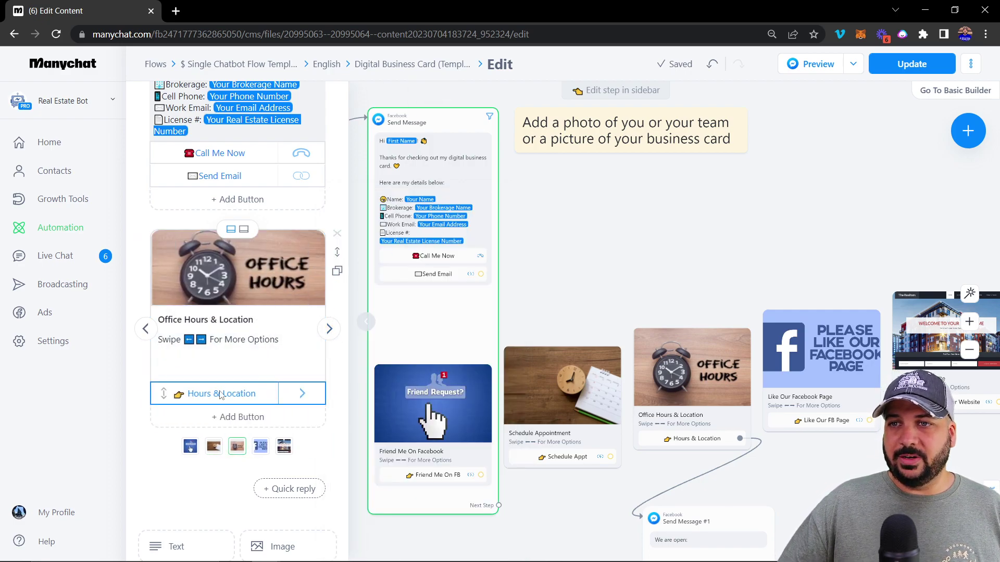
{"action": "left_click_drag", "start_coordinate": [821, 484], "coordinate": [761, 327]}
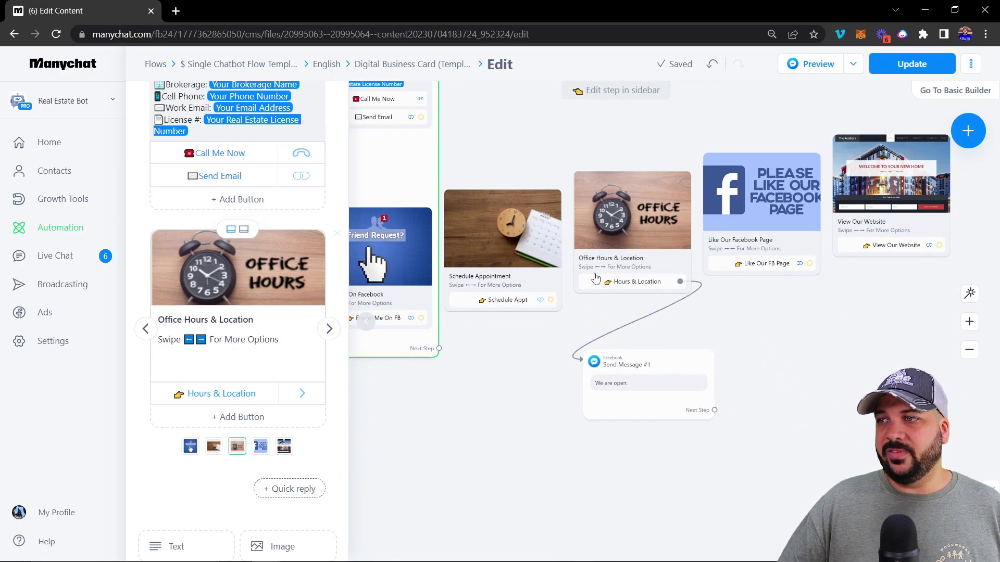
- Give the hours message 'Monday - Friday 9am-5pm' and '123 Main St.' on a new line
{"action": "left_click", "coordinate": [629, 388]}
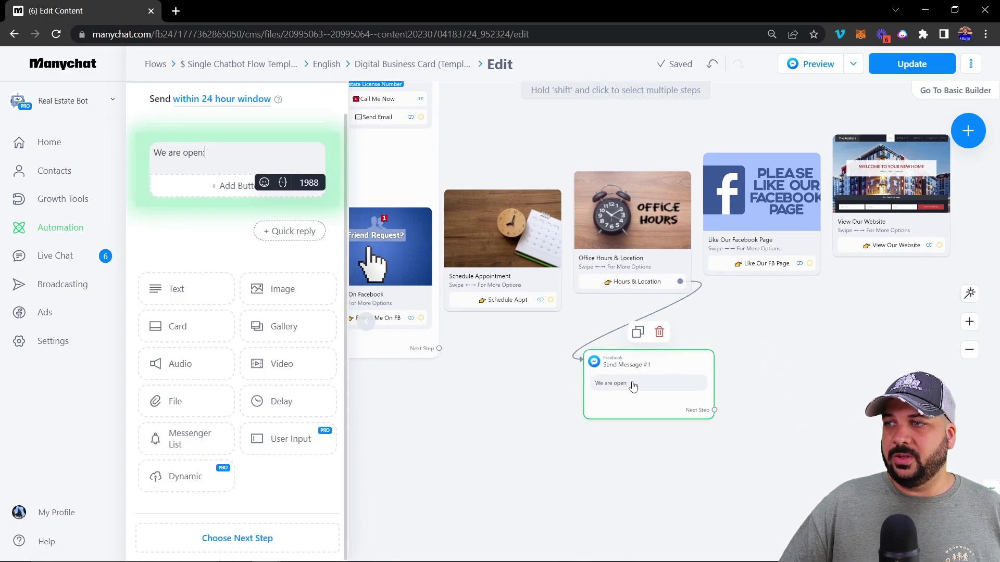
{"action": "scroll", "coordinate": [196, 213], "scroll_direction": "up", "scroll_amount": 1}
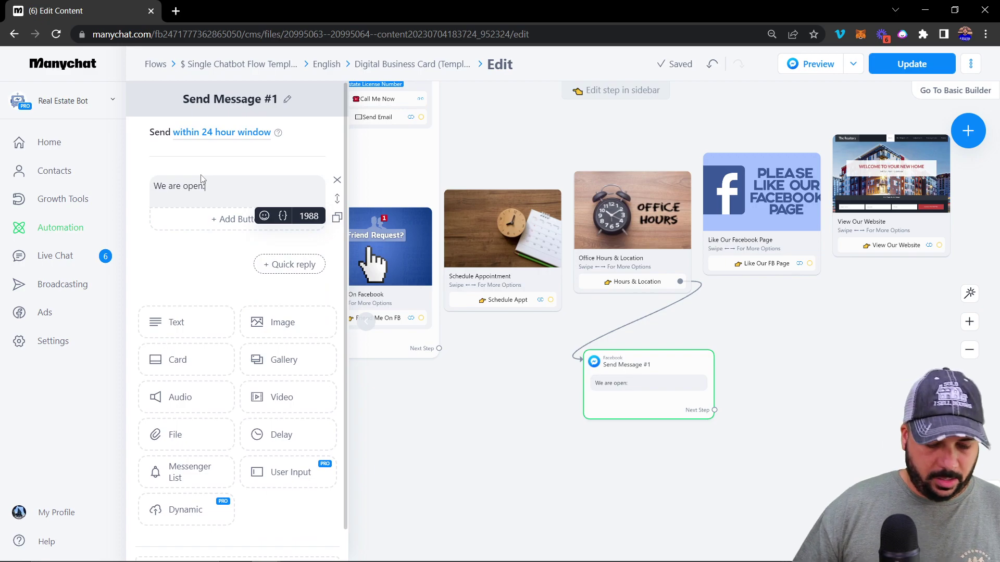
{"action": "type", "text": " Monday - Friday 9am-5pm"}
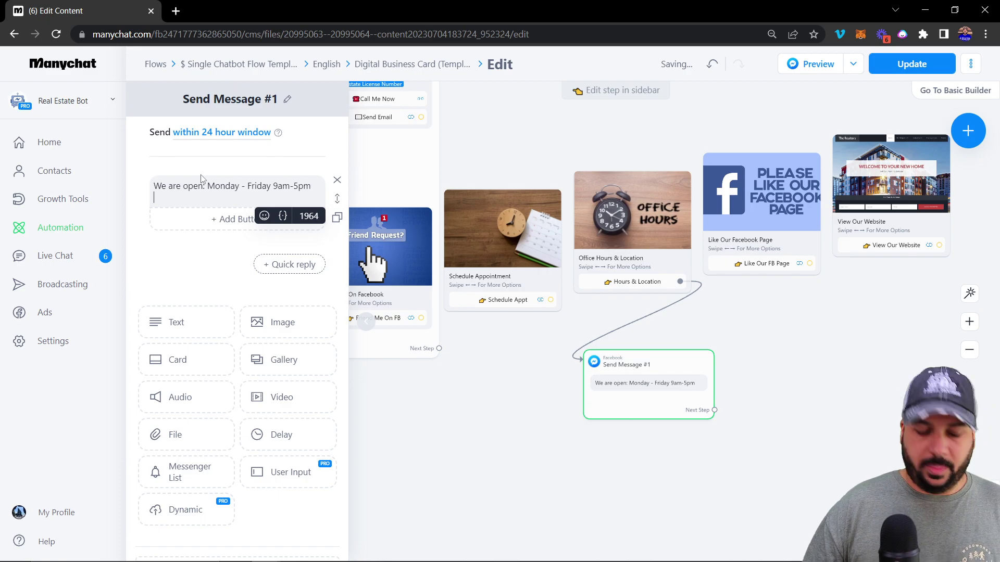
{"action": "key", "text": "Return"}
{"action": "type", "text": "123 Main St"}
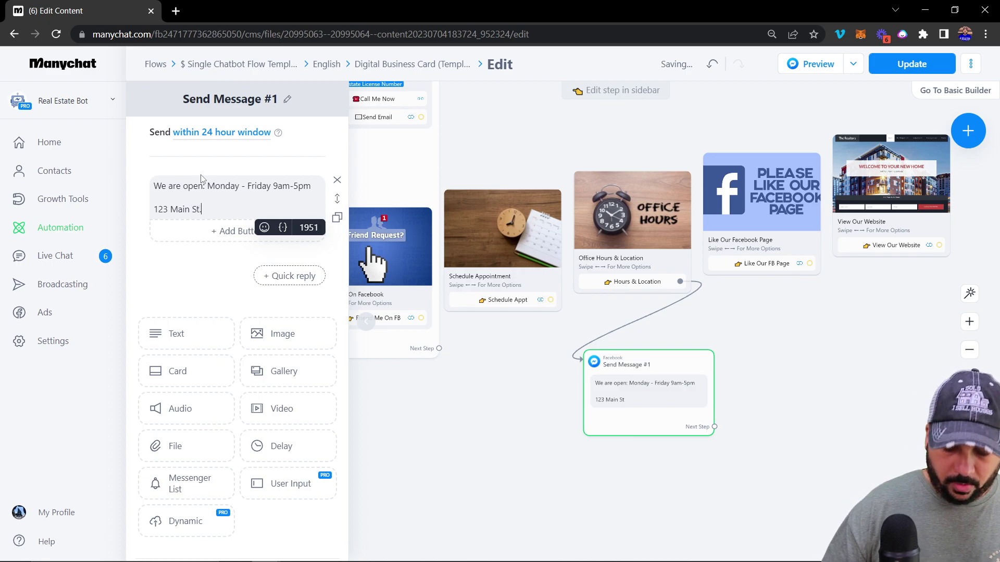
{"action": "type", "text": "."}
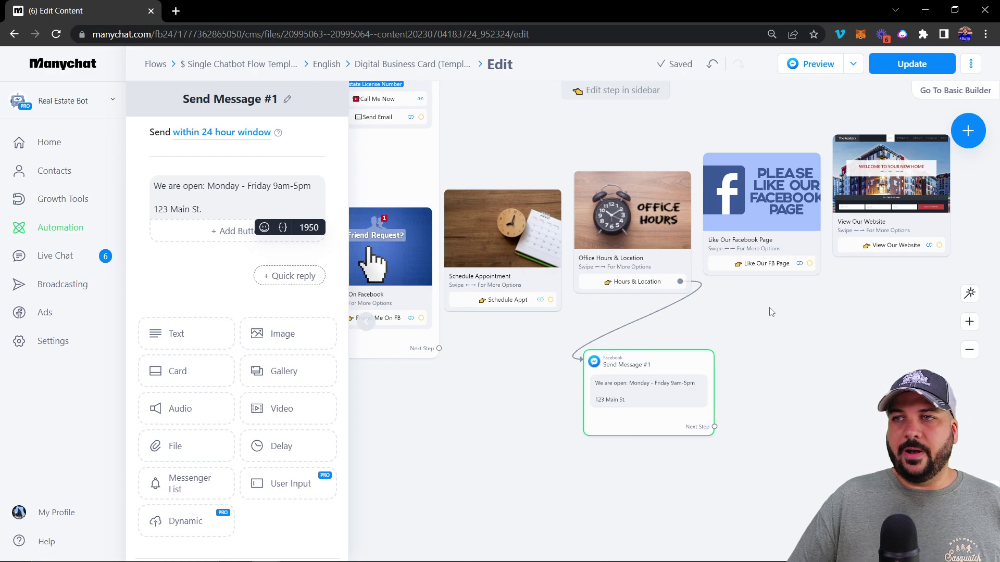
{"action": "left_click", "coordinate": [787, 308]}
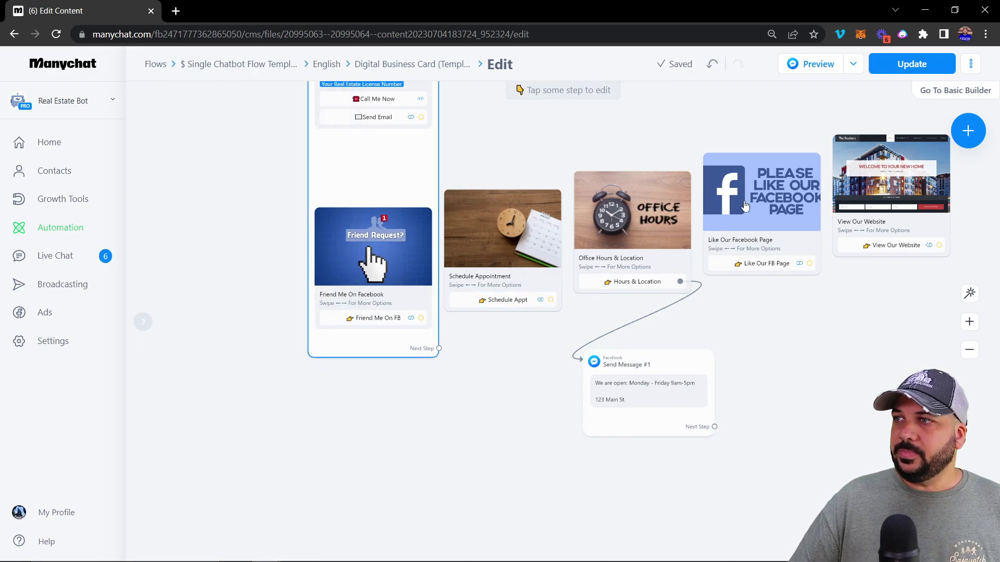
- Step the business-card gallery to the View Our Website card and confirm its website button settings
{"action": "left_click", "coordinate": [395, 332]}
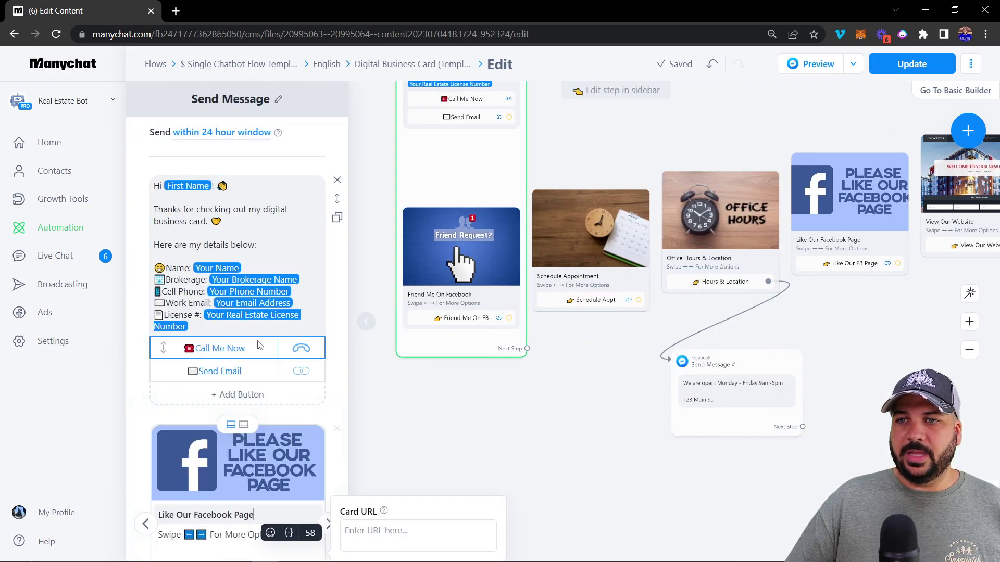
{"action": "scroll", "coordinate": [188, 288], "scroll_direction": "down", "scroll_amount": 3}
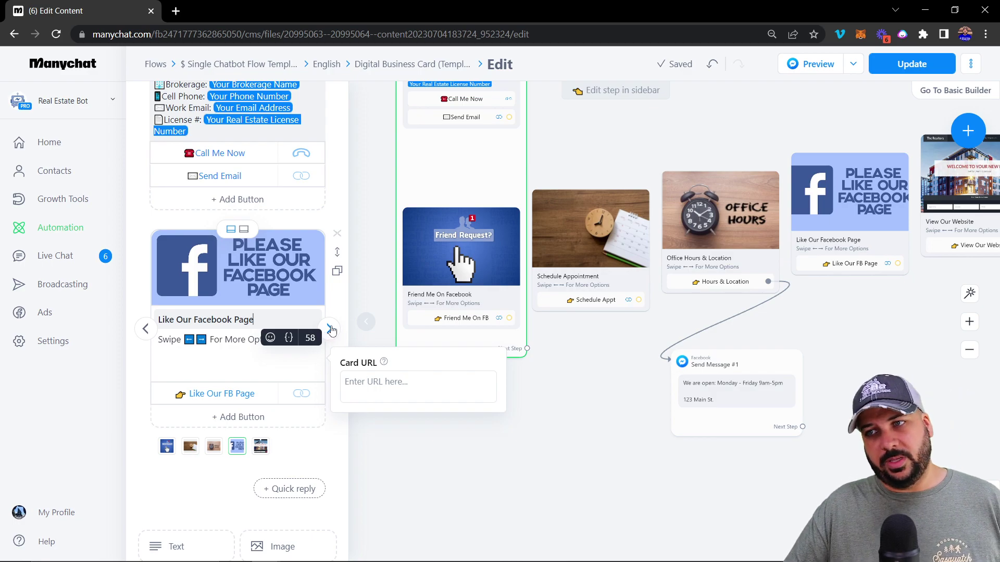
{"action": "left_click", "coordinate": [330, 329]}
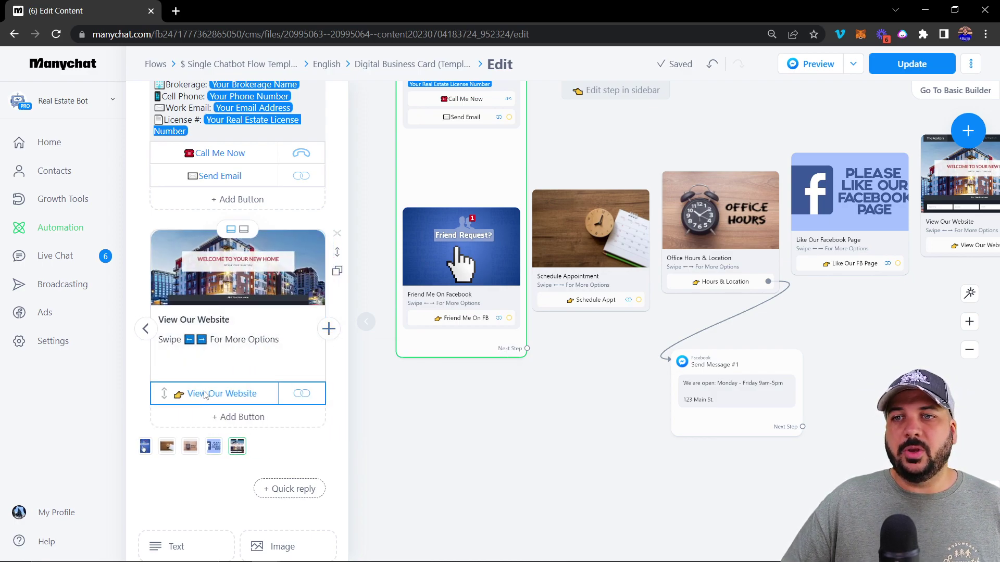
{"action": "left_click", "coordinate": [219, 394]}
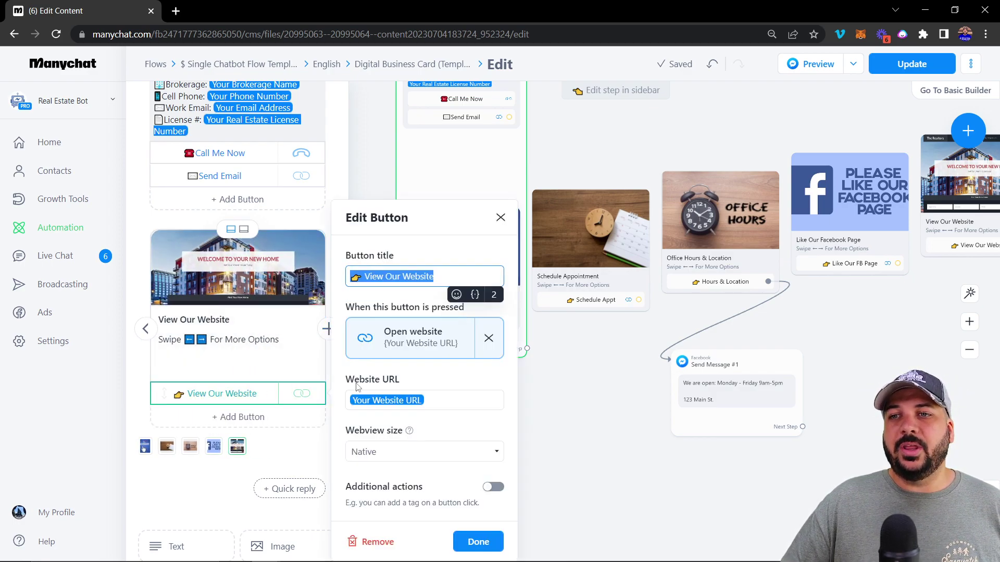
{"action": "left_click", "coordinate": [477, 542]}
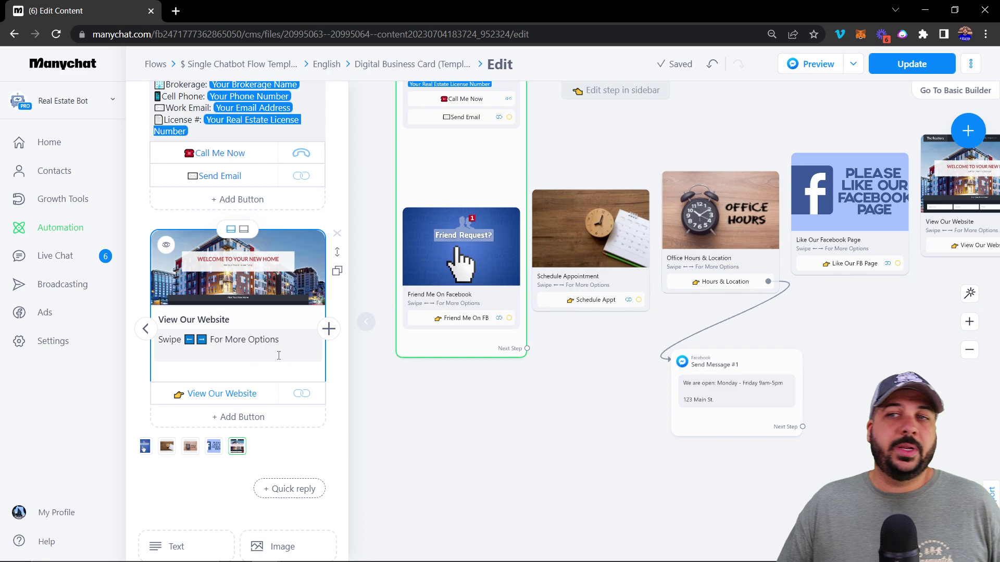
{"action": "scroll", "coordinate": [215, 273], "scroll_direction": "up", "scroll_amount": 5}
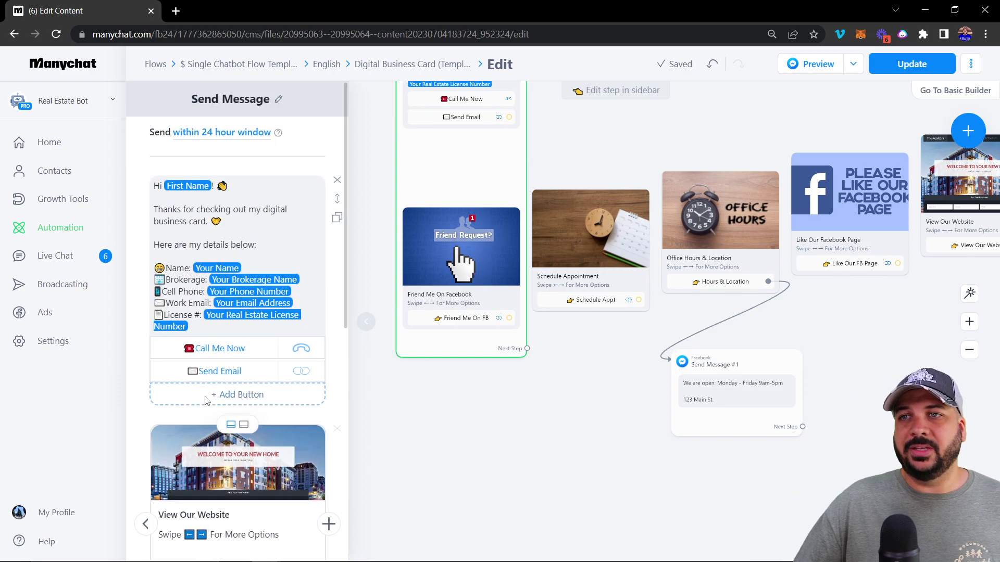
{"action": "scroll", "coordinate": [653, 331], "scroll_direction": "up", "scroll_amount": 5}
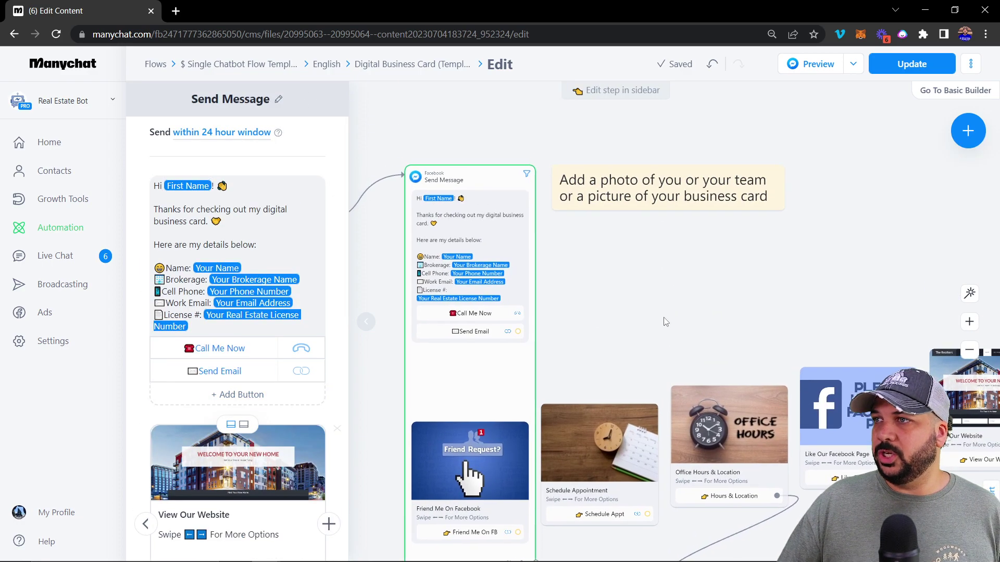
{"action": "mouse_move", "coordinate": [469, 250]}
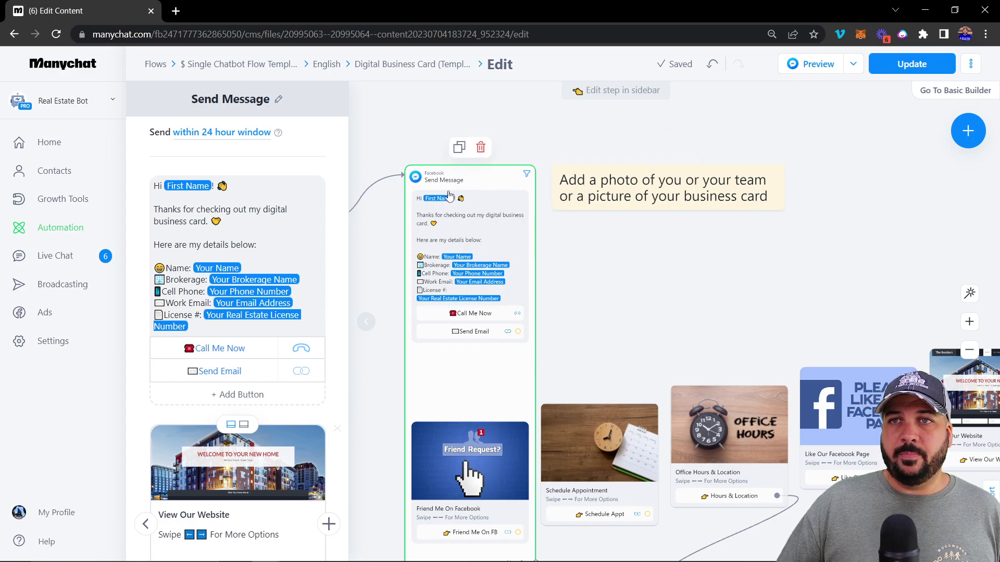
{"action": "scroll", "coordinate": [249, 375], "scroll_direction": "down", "scroll_amount": 5}
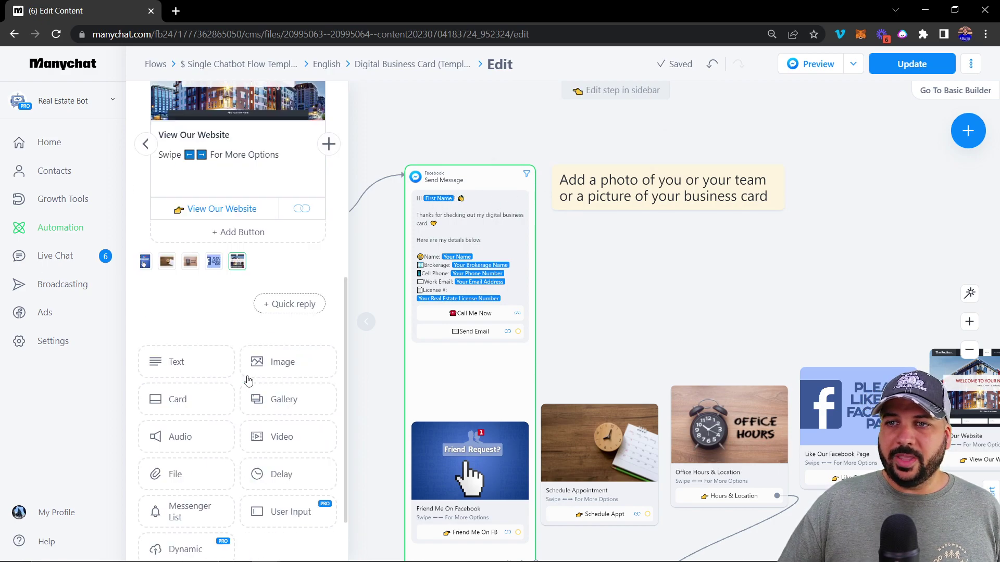
- Insert an Image block and drag it above the greeting text
{"action": "left_click", "coordinate": [285, 354]}
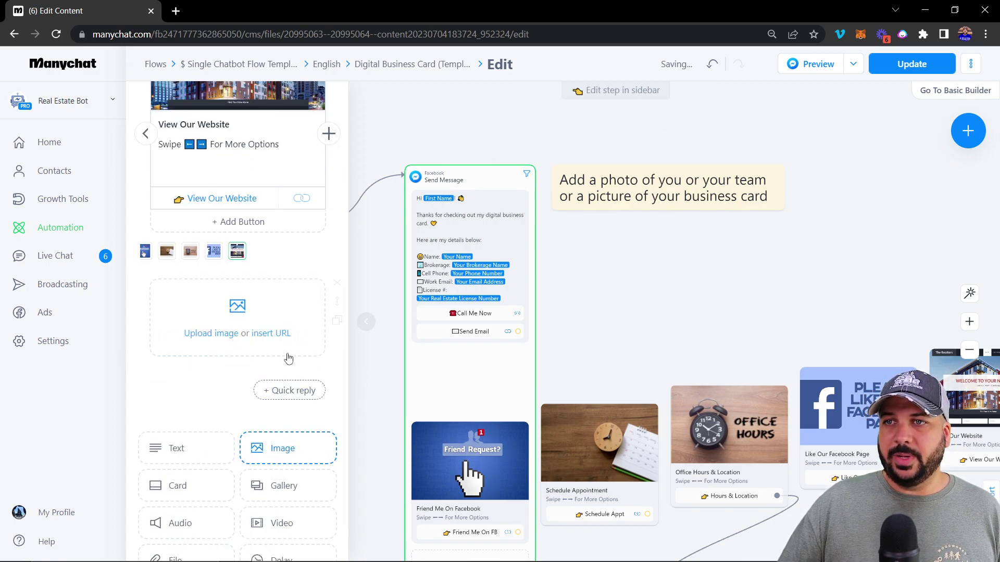
{"action": "left_click_drag", "start_coordinate": [337, 302], "coordinate": [305, 210]}
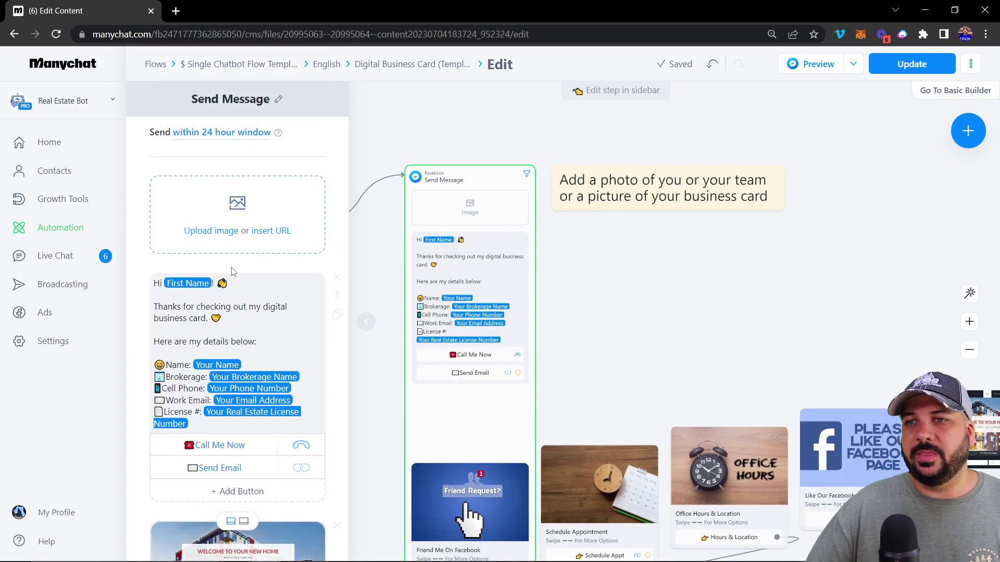
{"action": "scroll", "coordinate": [258, 352], "scroll_direction": "down", "scroll_amount": 3}
{"action": "scroll", "coordinate": [262, 437], "scroll_direction": "down", "scroll_amount": 2}
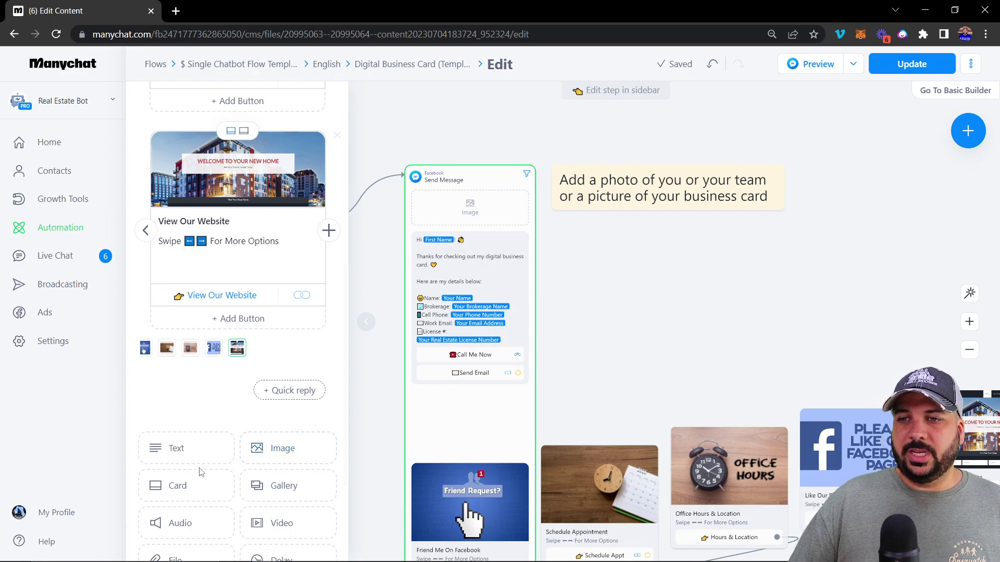
- Add a Video block to the business-card message and exit the LetsView popup that appeared
{"action": "left_click", "coordinate": [285, 524]}
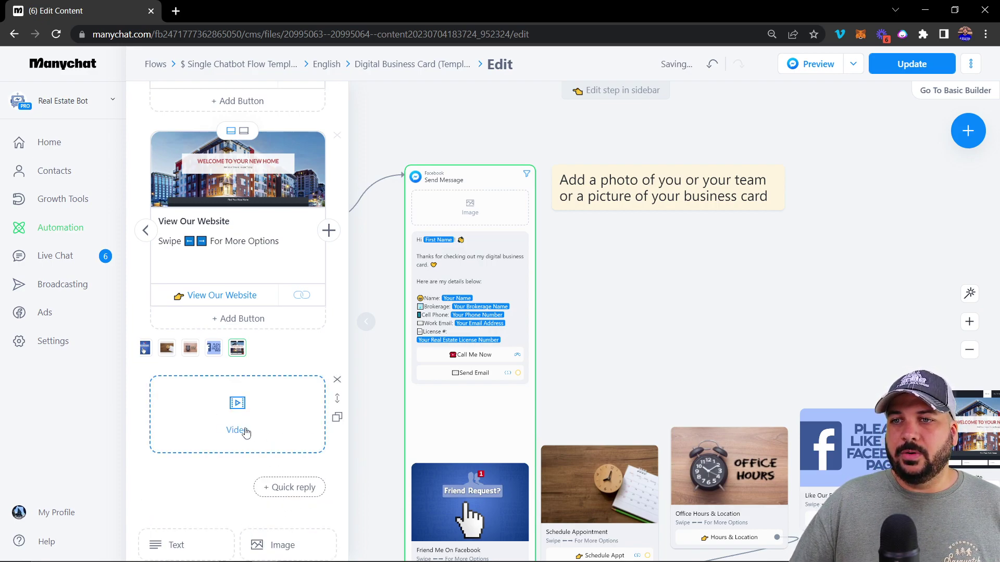
{"action": "scroll", "coordinate": [244, 432], "scroll_direction": "down", "scroll_amount": 3}
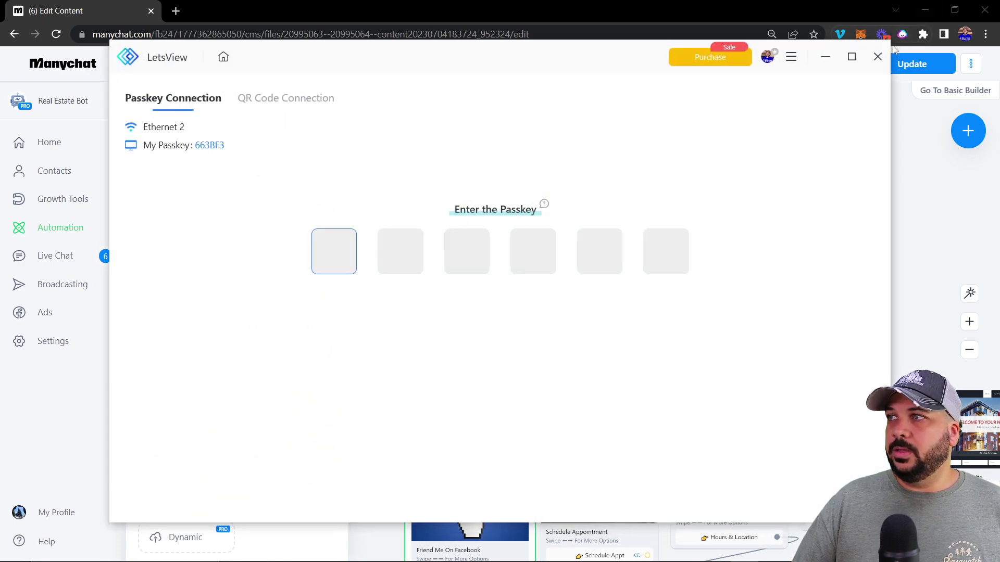
{"action": "left_click", "coordinate": [878, 57]}
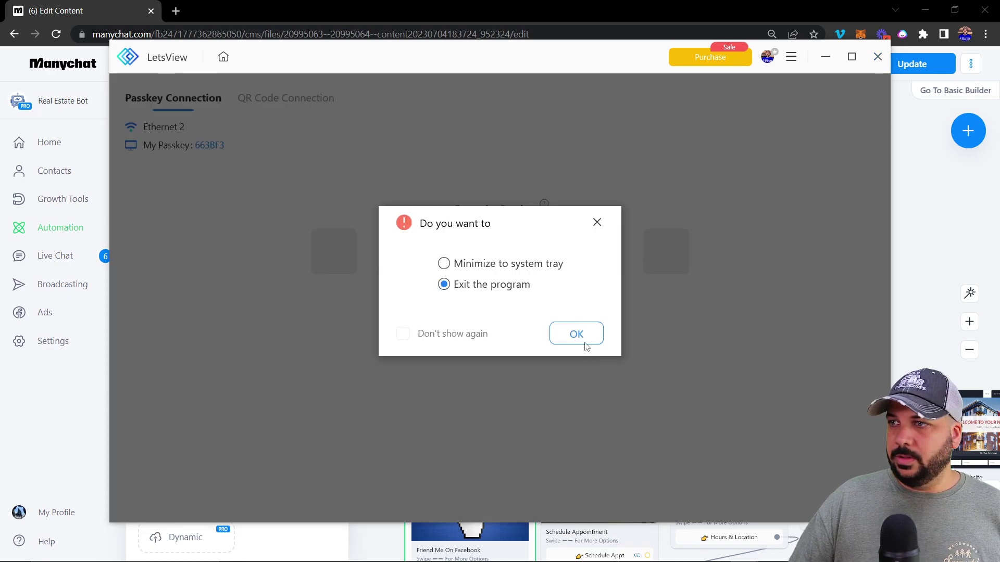
{"action": "left_click", "coordinate": [567, 334]}
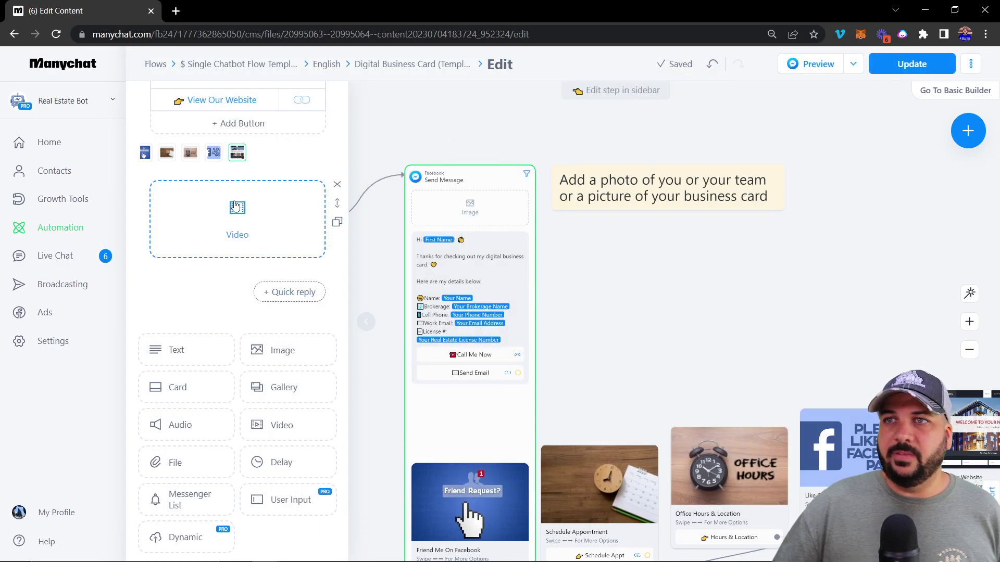